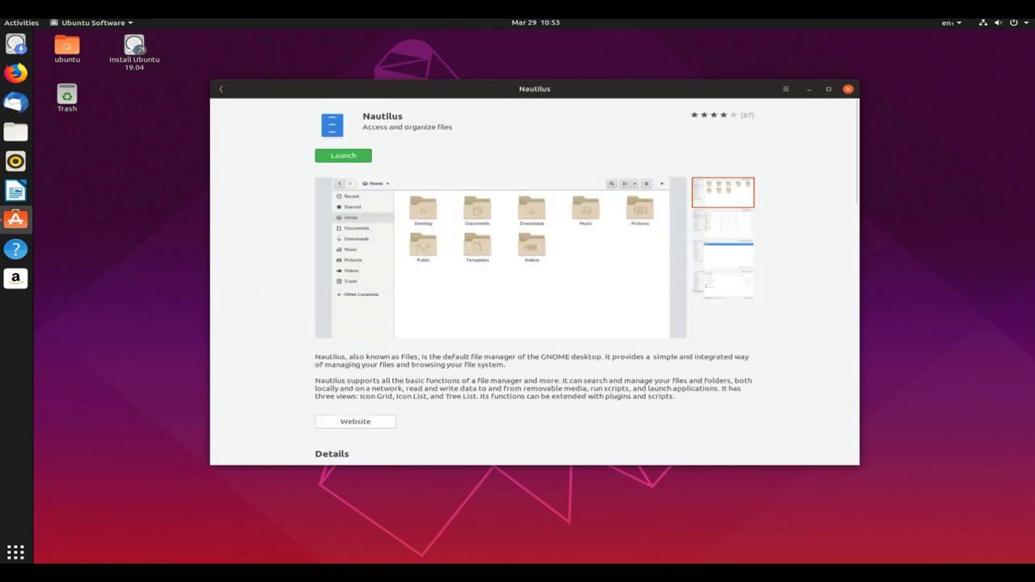
Close the Nautilus software page, view the Home folder and application menu in Files, and close Files.
key(alt+F4)
click(16, 131)
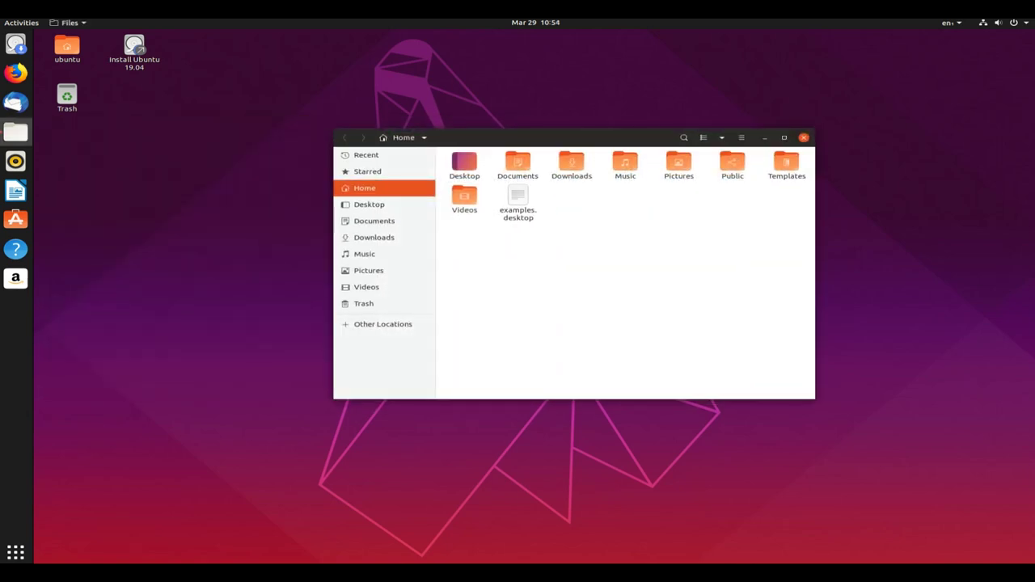
click(69, 21)
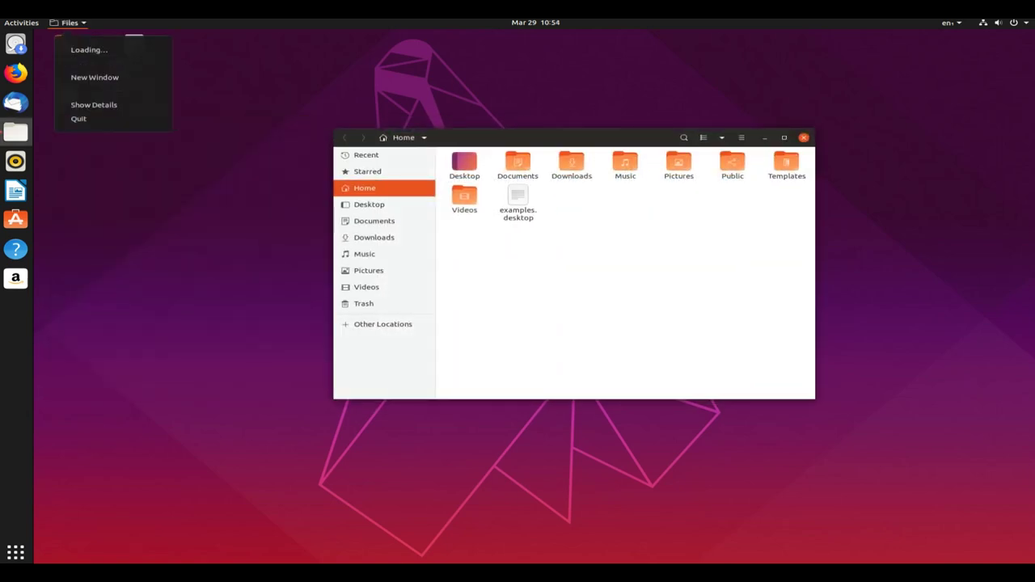
key(Escape)
click(804, 138)
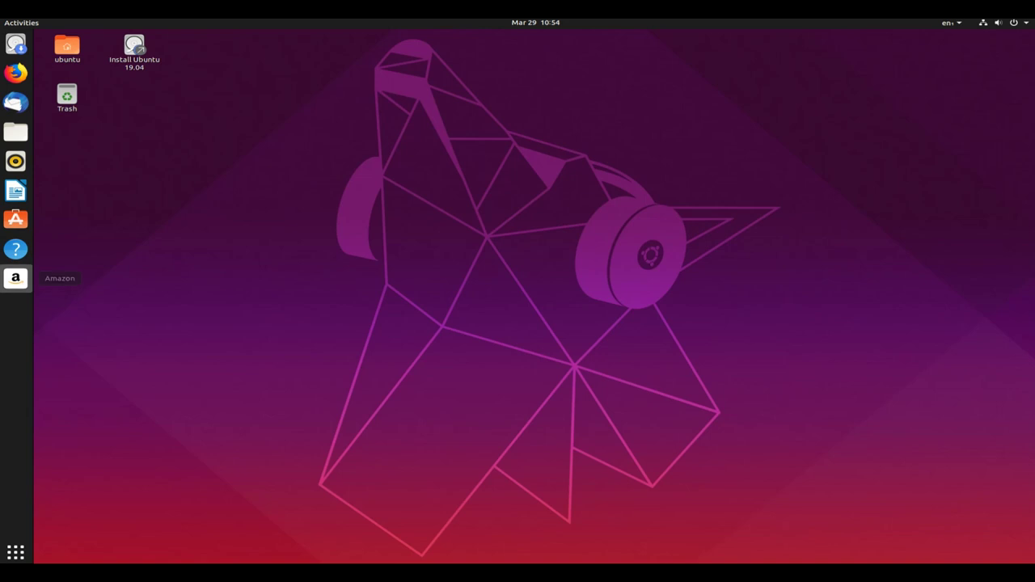
Browse both pages of installed applications, view the AC adapter details in Power Statistics, and close it.
click(15, 553)
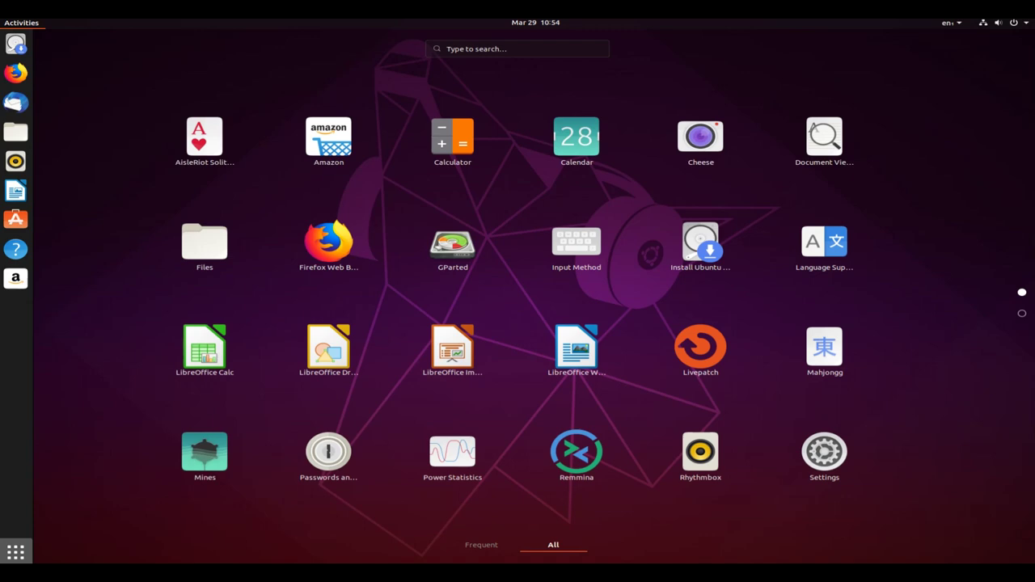
scroll(517, 292, down, 1)
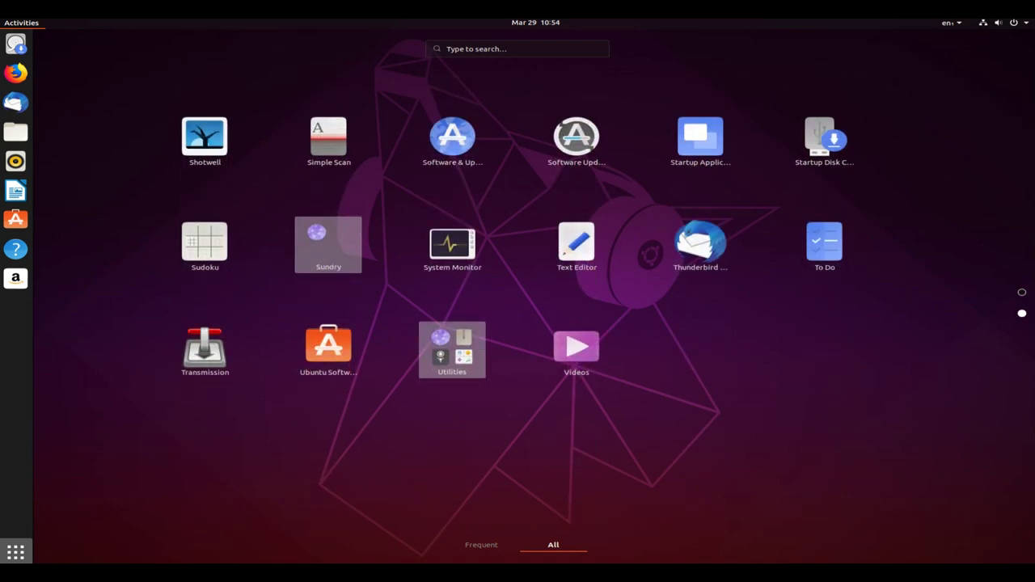
scroll(518, 291, up, 1)
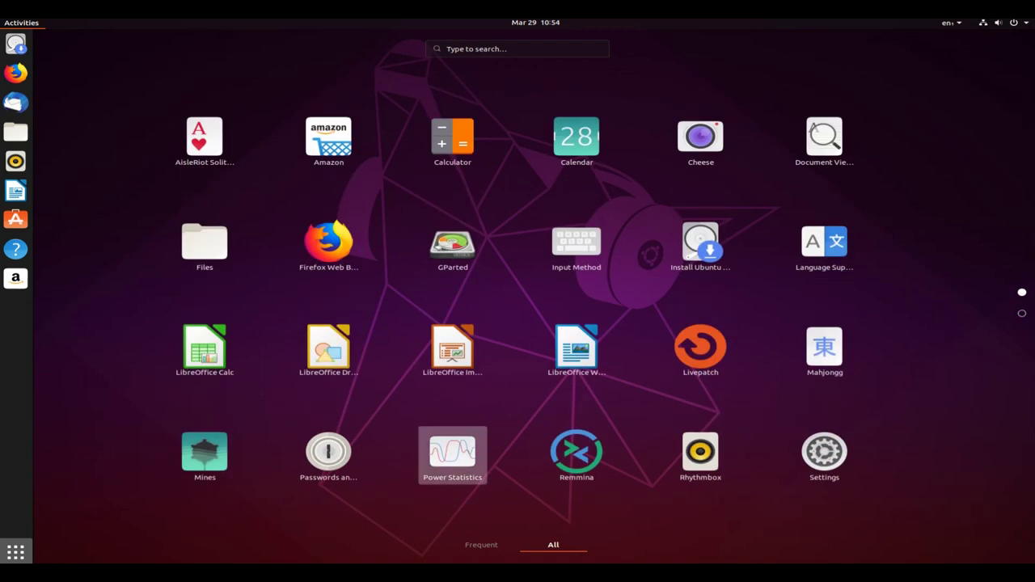
click(452, 453)
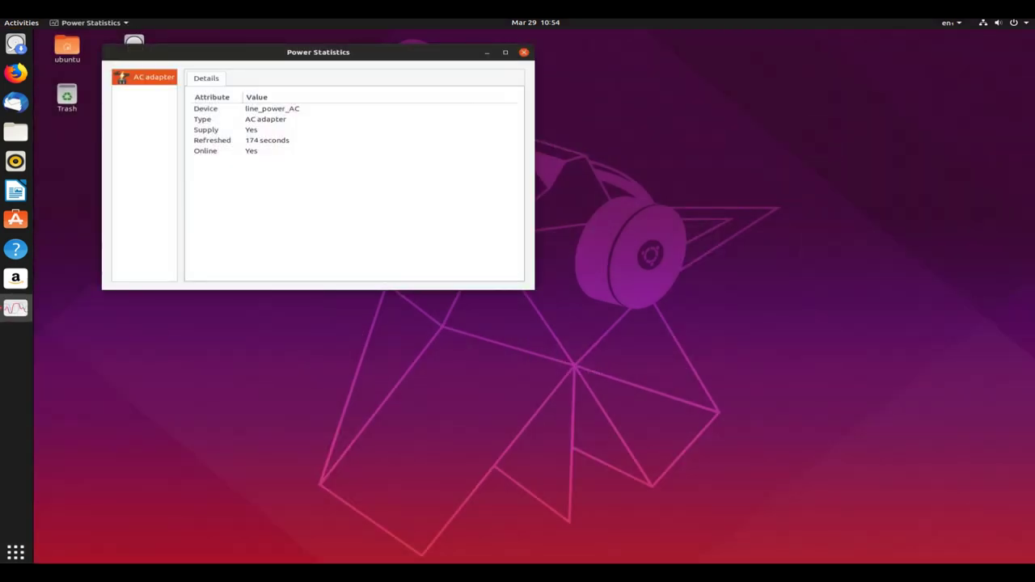
key(alt+F4)
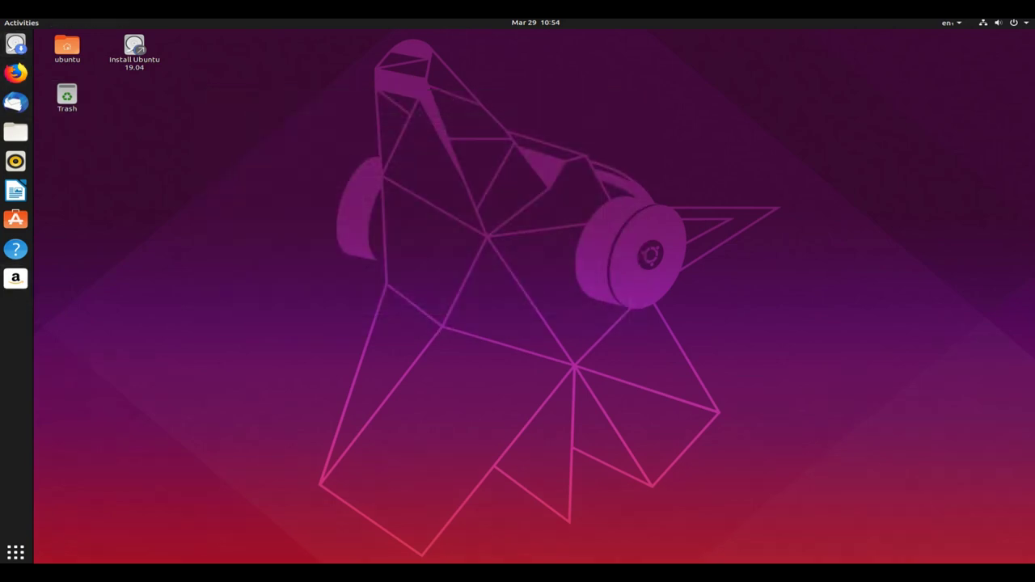
Open the system Settings from the installed applications and return from Devices to the main category list.
key(super)
key(Escape)
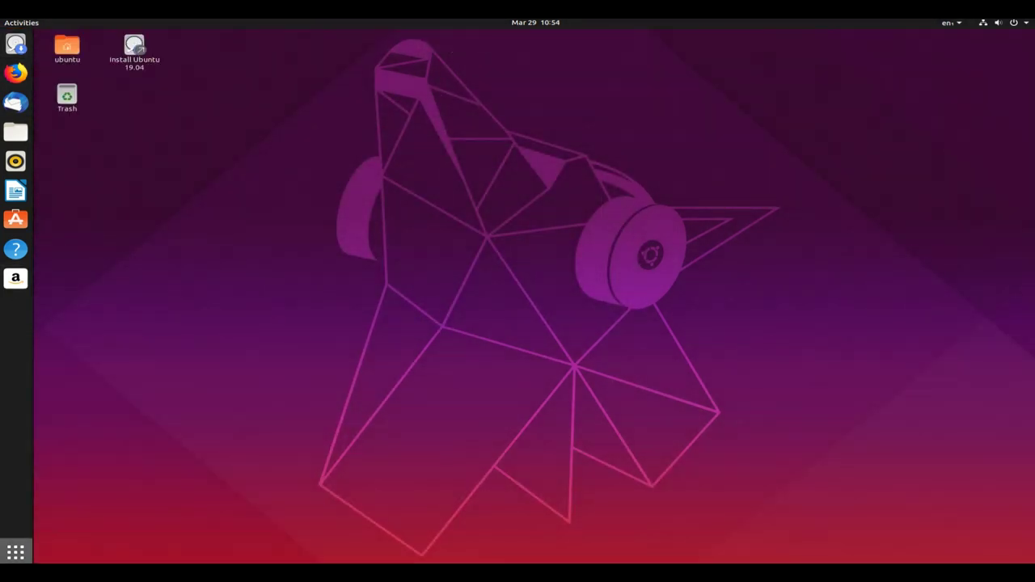
click(16, 552)
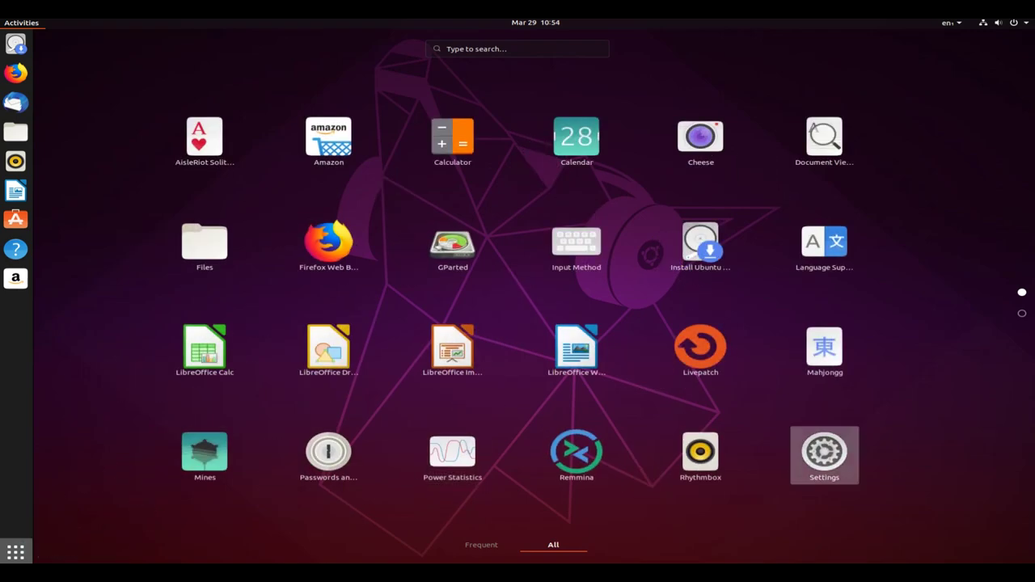
click(805, 456)
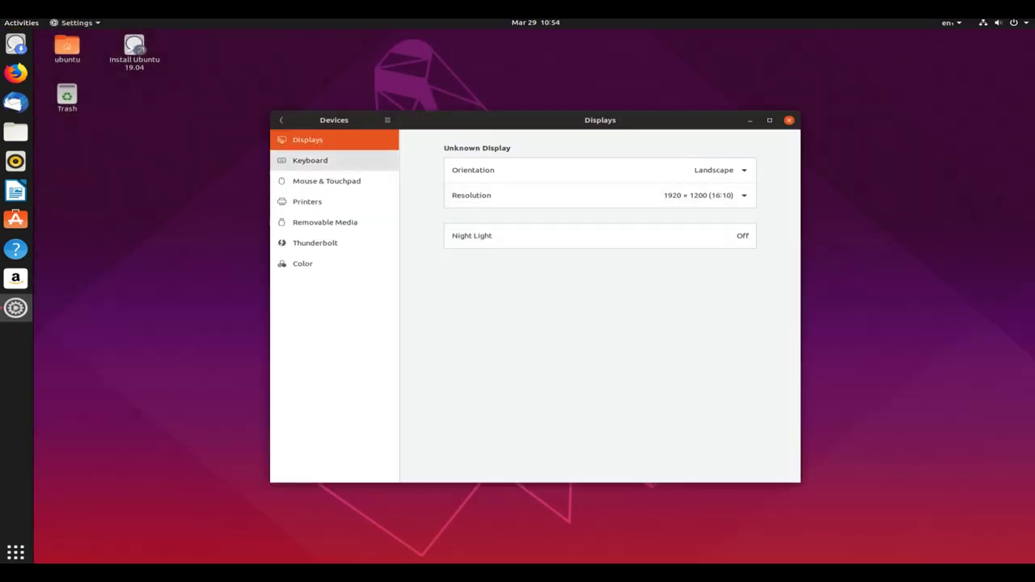
click(281, 120)
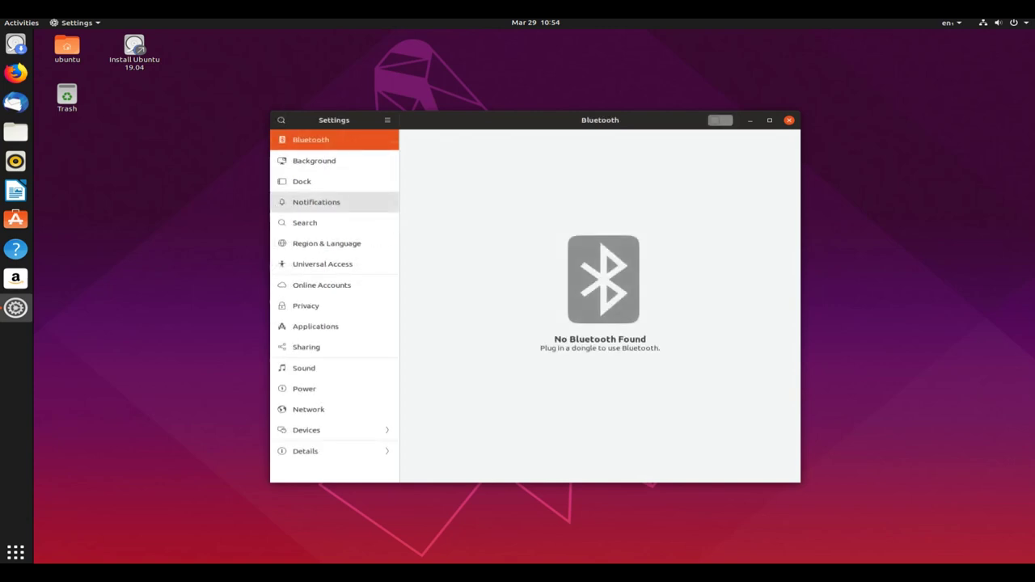
Examine the available wallpapers, pictures and colors for the desktop background, and leave the chooser without selecting any.
click(314, 160)
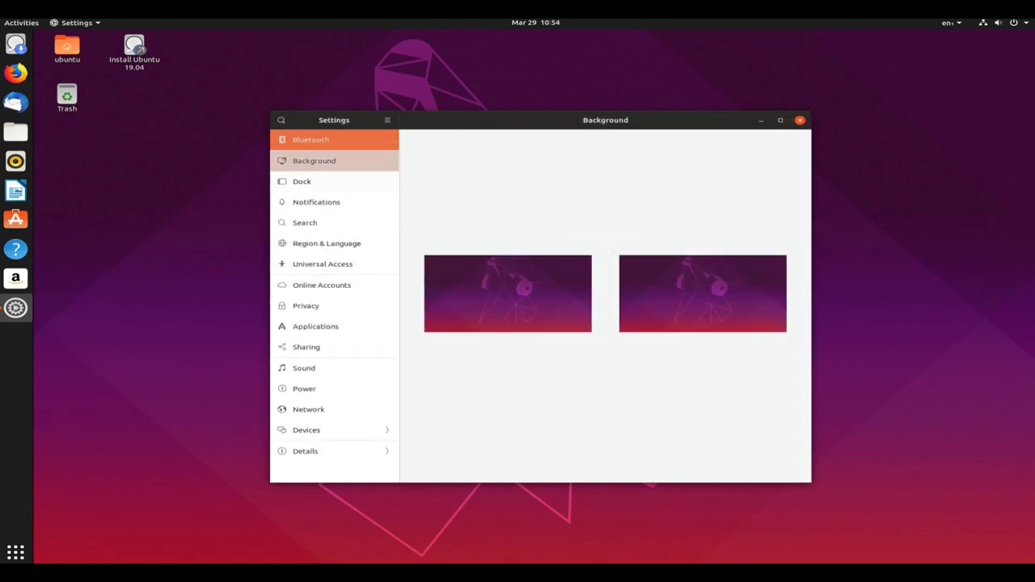
click(508, 293)
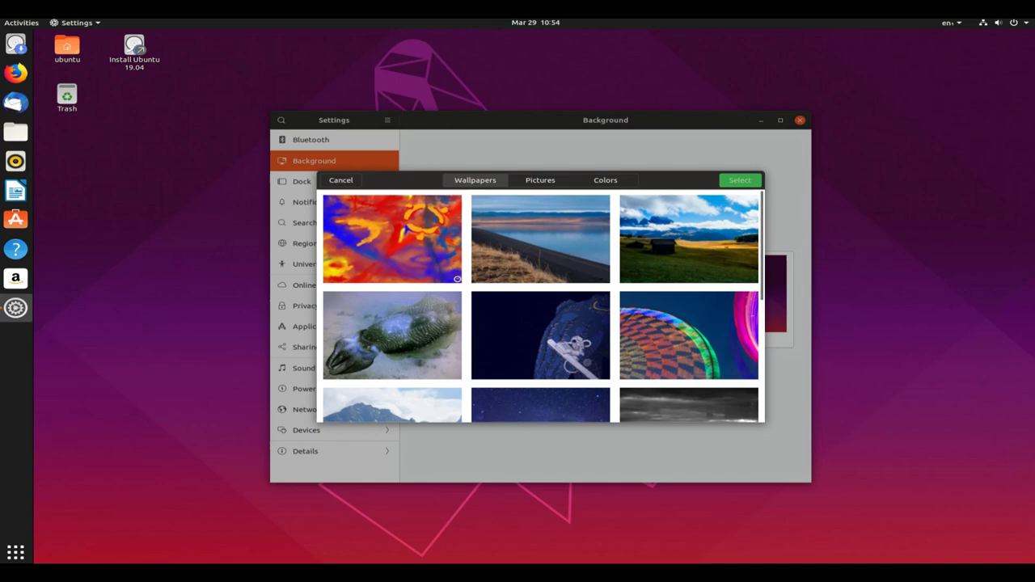
scroll(542, 307, down, 2)
scroll(542, 307, down, 5)
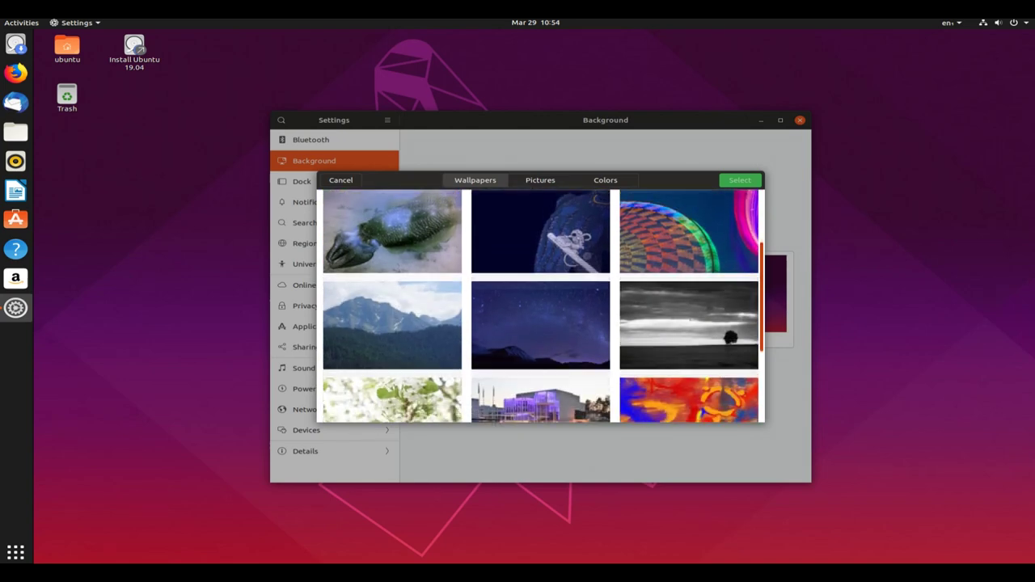
scroll(542, 308, down, 2)
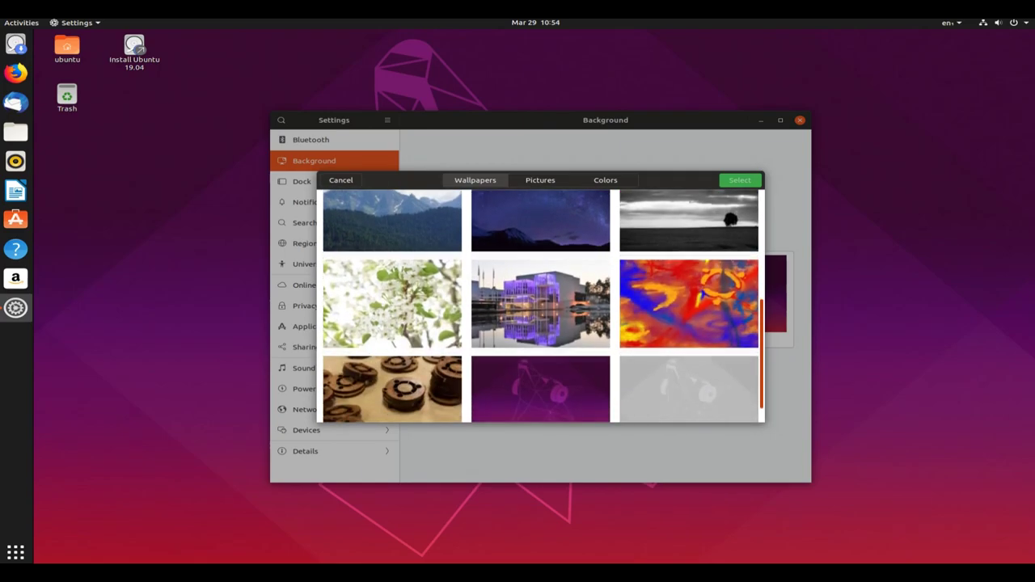
scroll(542, 308, up, 9)
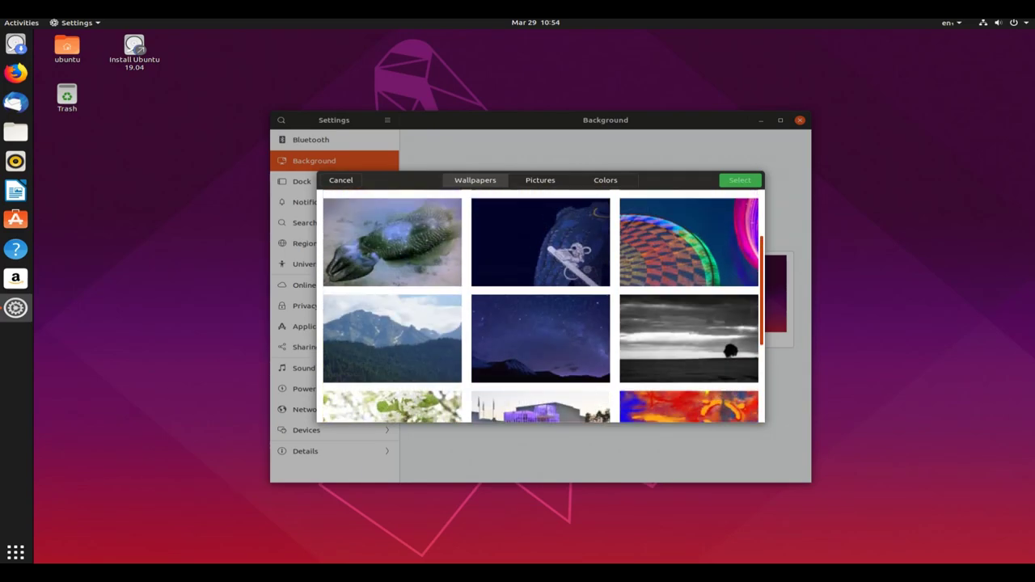
click(540, 179)
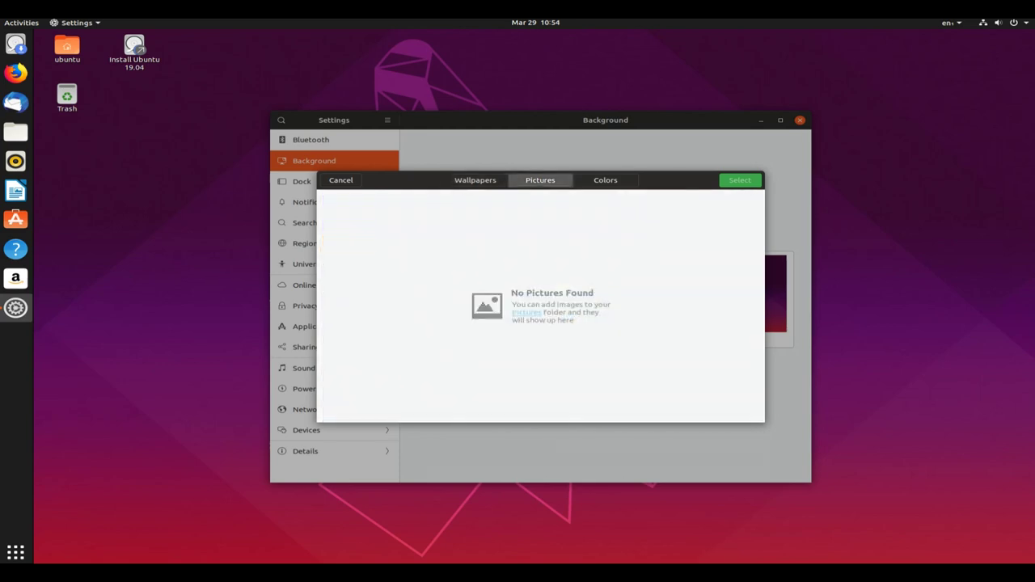
click(605, 180)
click(474, 180)
click(340, 180)
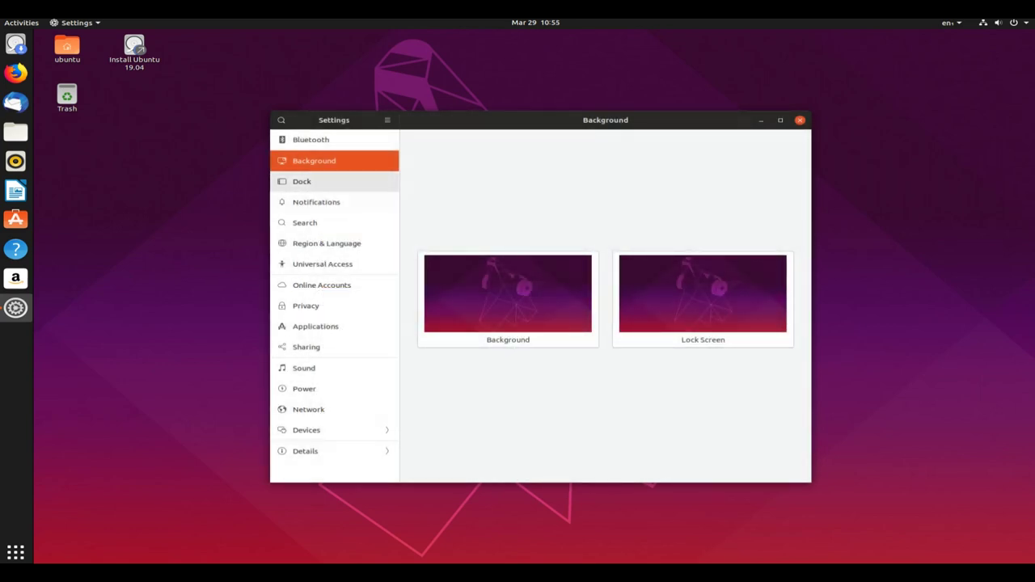
Review the Dock, Notifications and Search settings, including the per-application notification list.
click(334, 181)
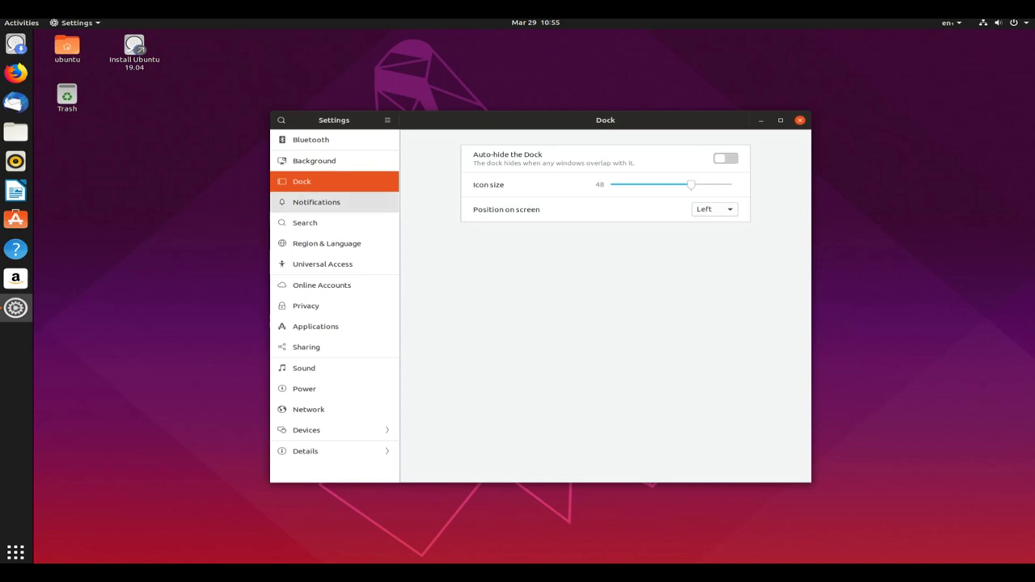
click(316, 202)
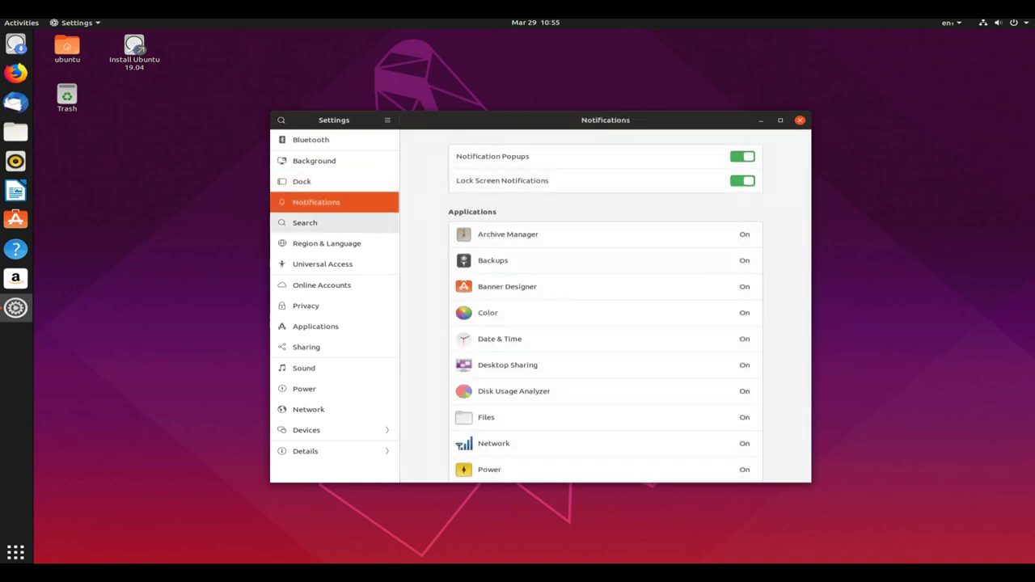
scroll(605, 323, down, 3)
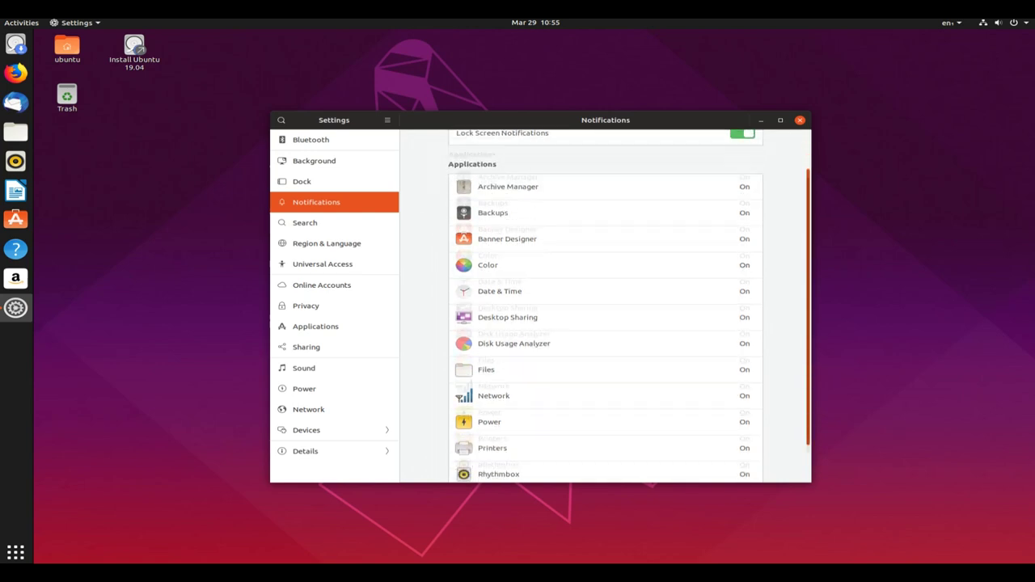
click(305, 223)
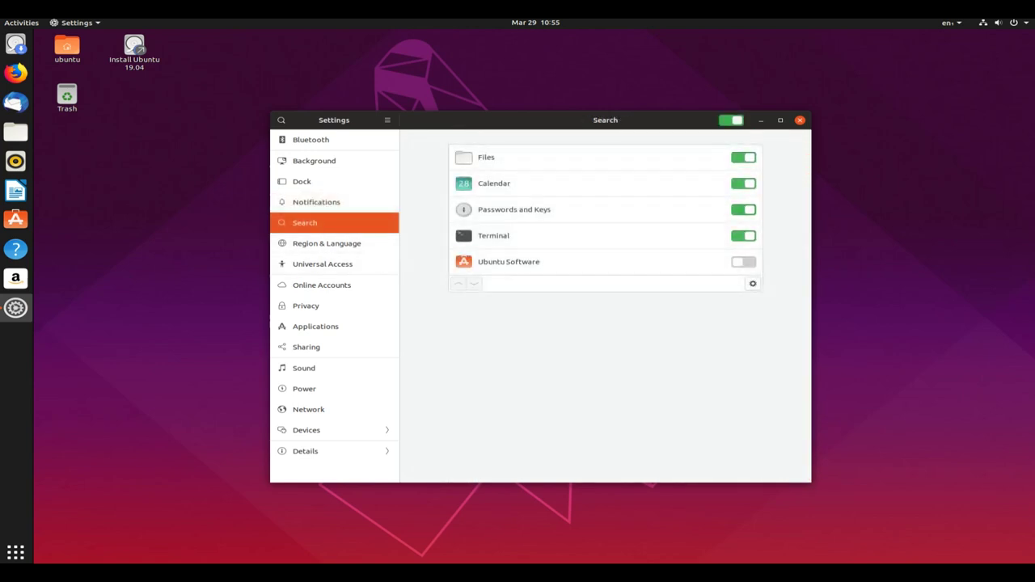
Review the Region & Language settings and the full set of Universal Access options, from Seeing to Pointing & Clicking.
click(327, 243)
click(322, 264)
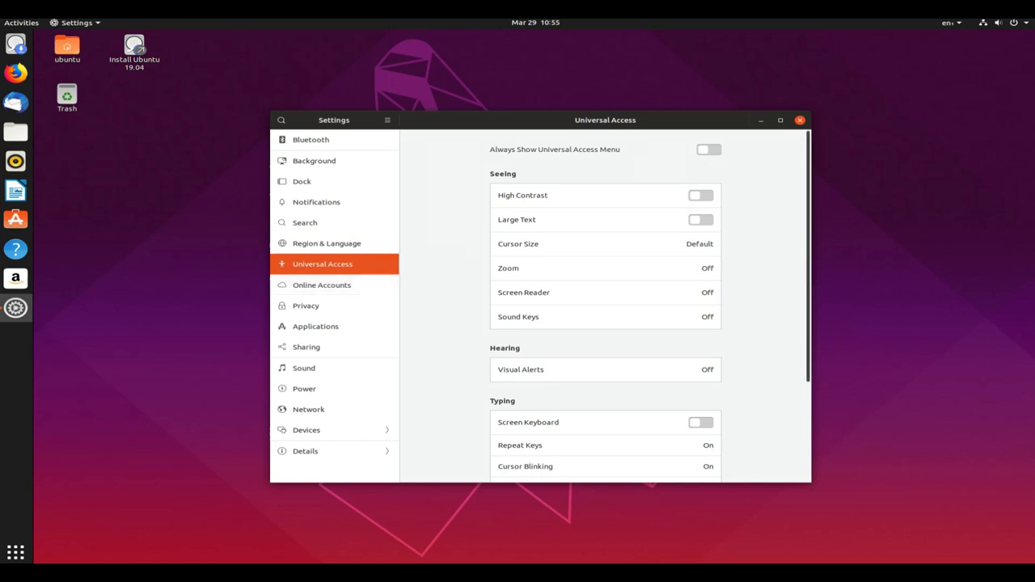
scroll(647, 307, down, 4)
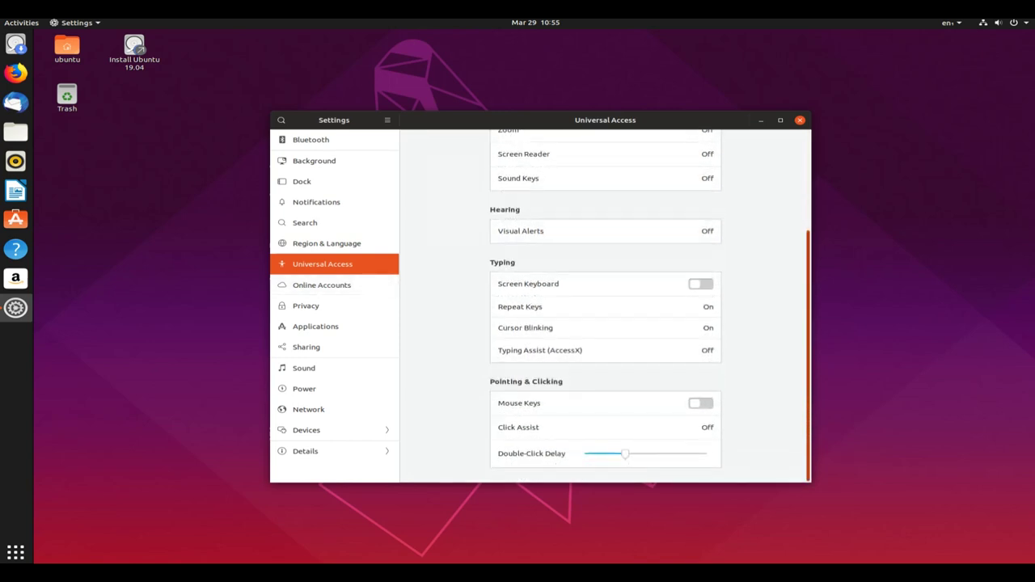
scroll(606, 307, up, 5)
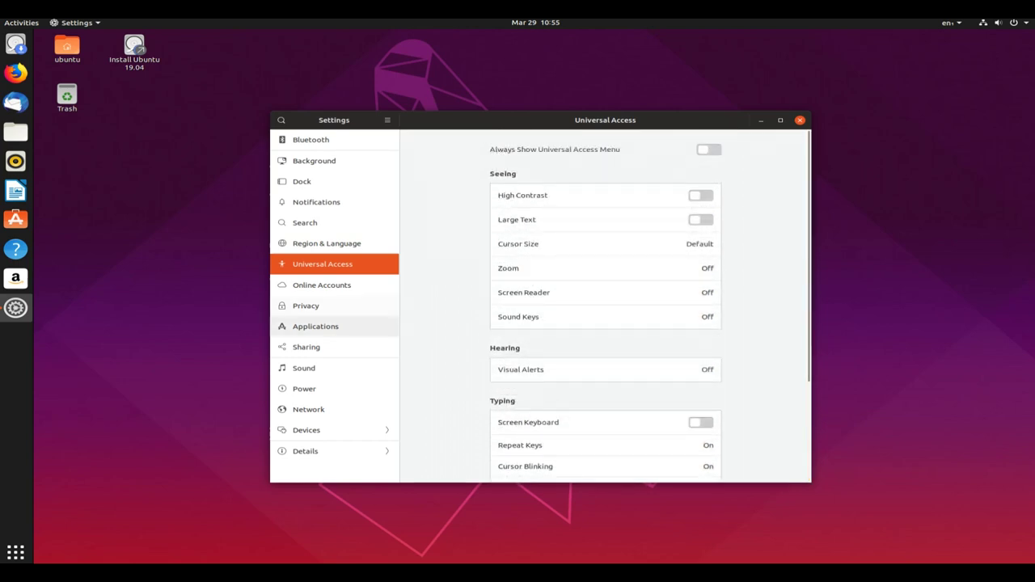
Review the account providers offered in Online Accounts and the Privacy settings.
click(322, 285)
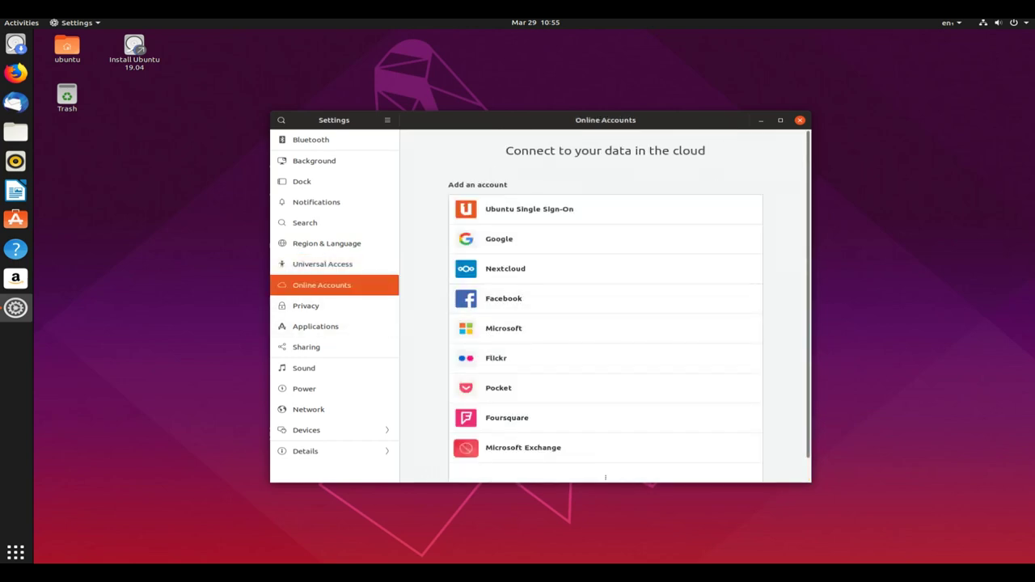
scroll(605, 453, down, 1)
click(301, 306)
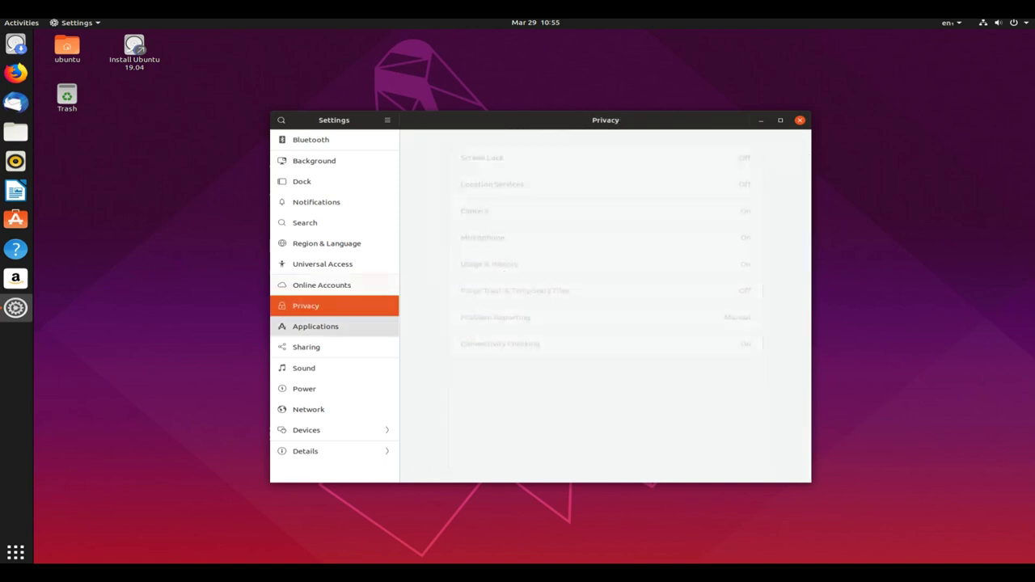
Examine the whole Applications list and the Displays settings under Devices, and return to the main settings categories.
click(315, 326)
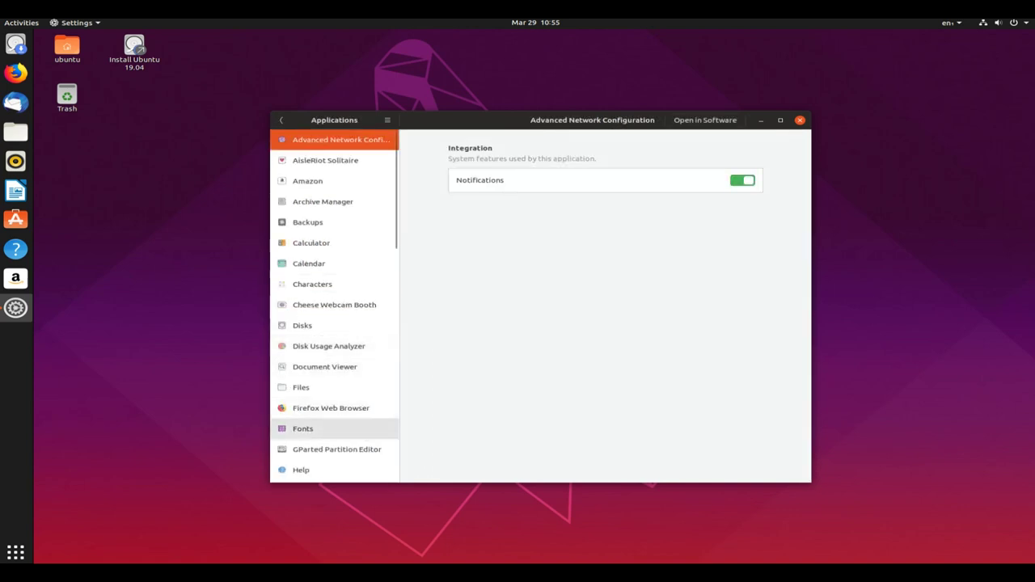
scroll(334, 408, down, 3)
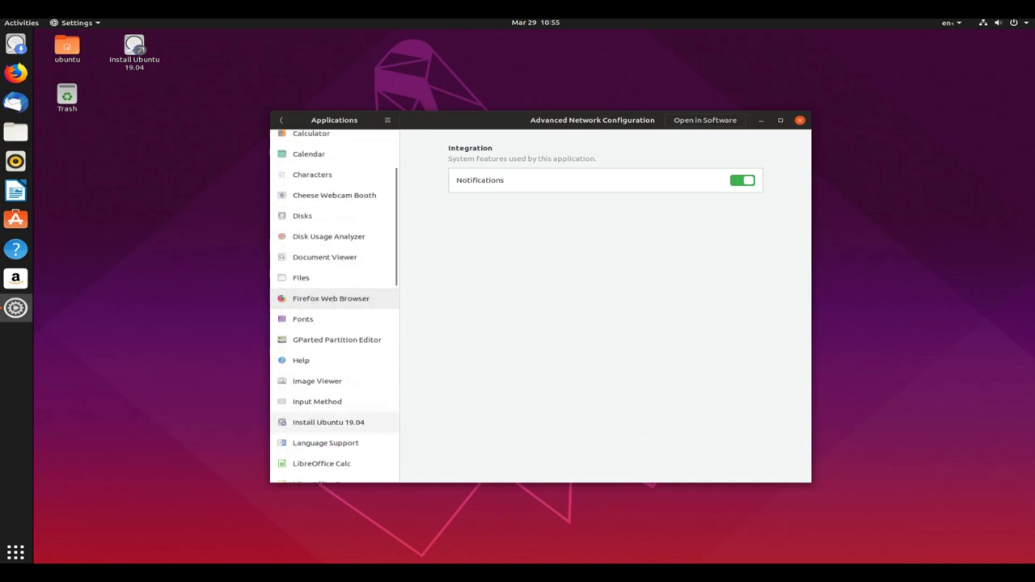
scroll(334, 332, down, 5)
scroll(334, 332, down, 5)
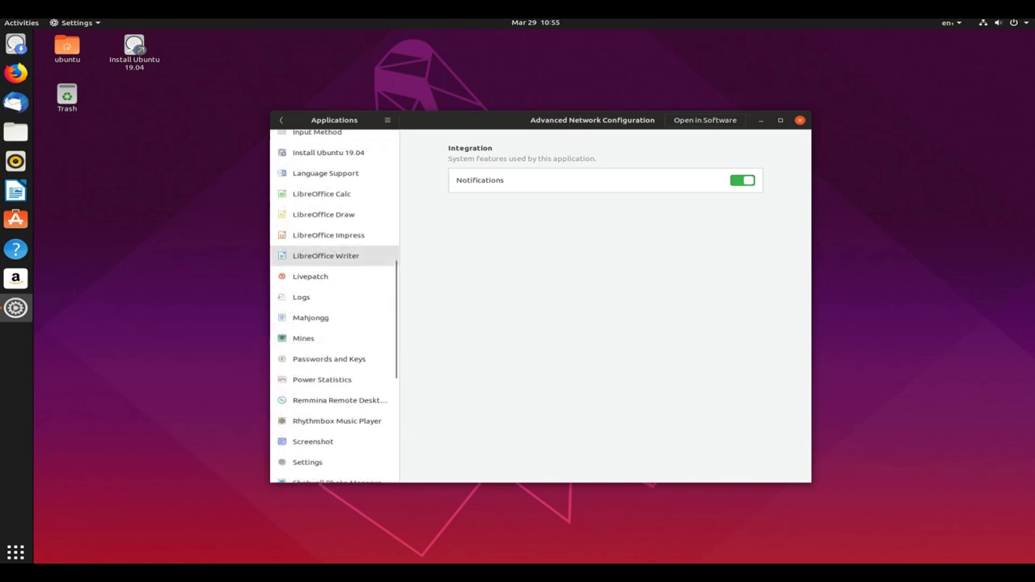
scroll(334, 332, down, 1)
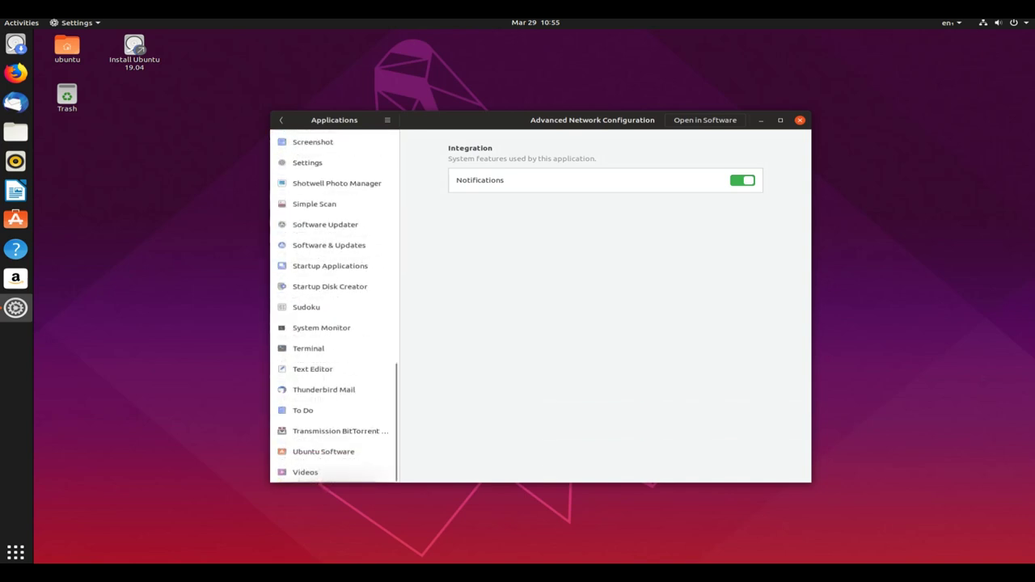
click(281, 120)
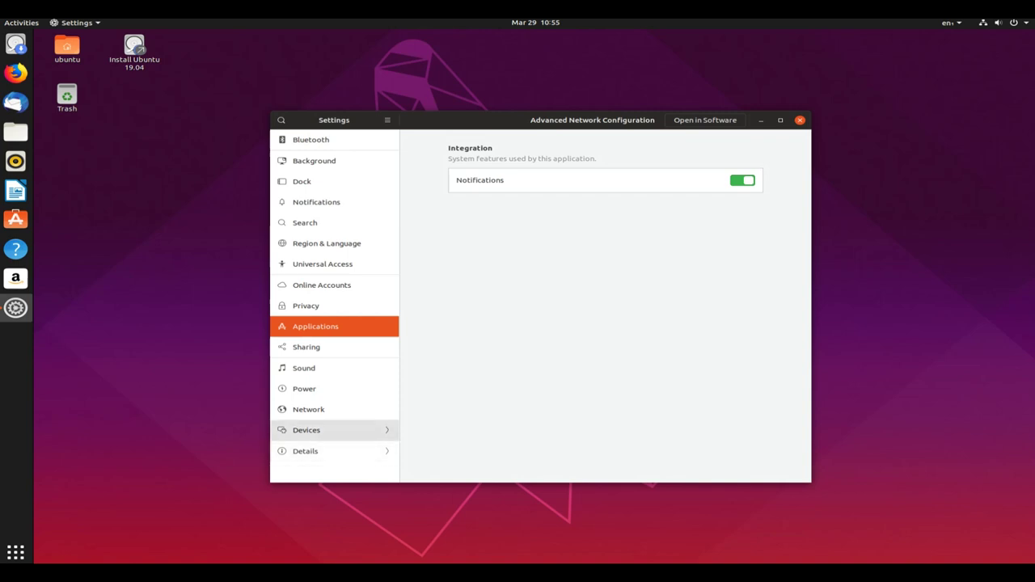
click(332, 430)
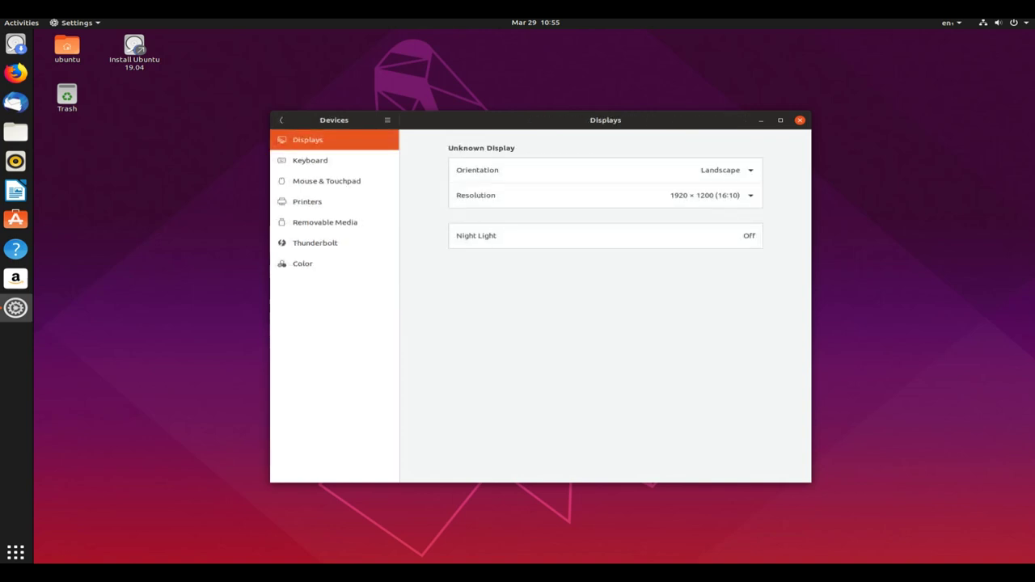
click(280, 120)
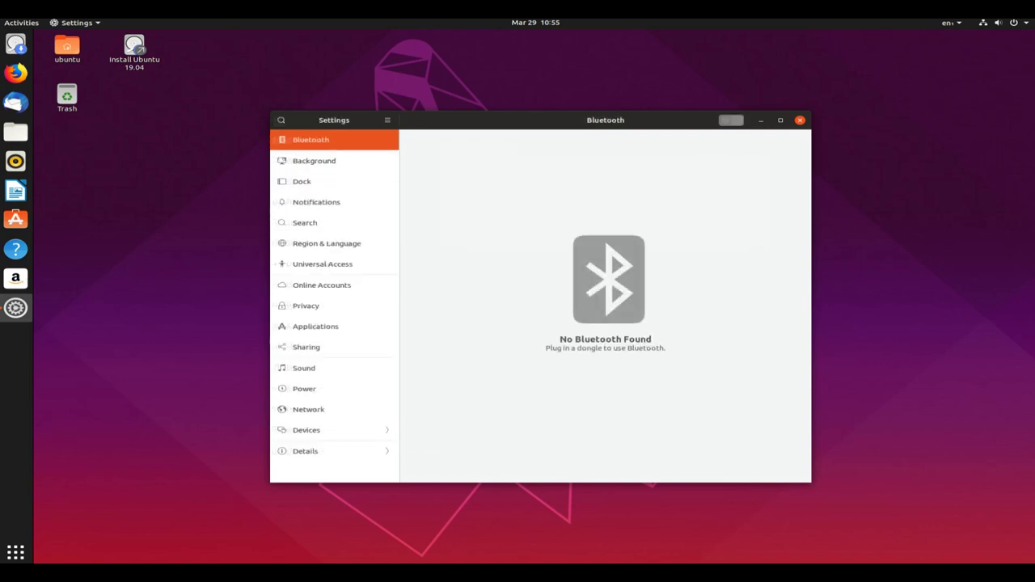
Review the system information on the About page under Details, return to the main categories and close Settings.
click(331, 450)
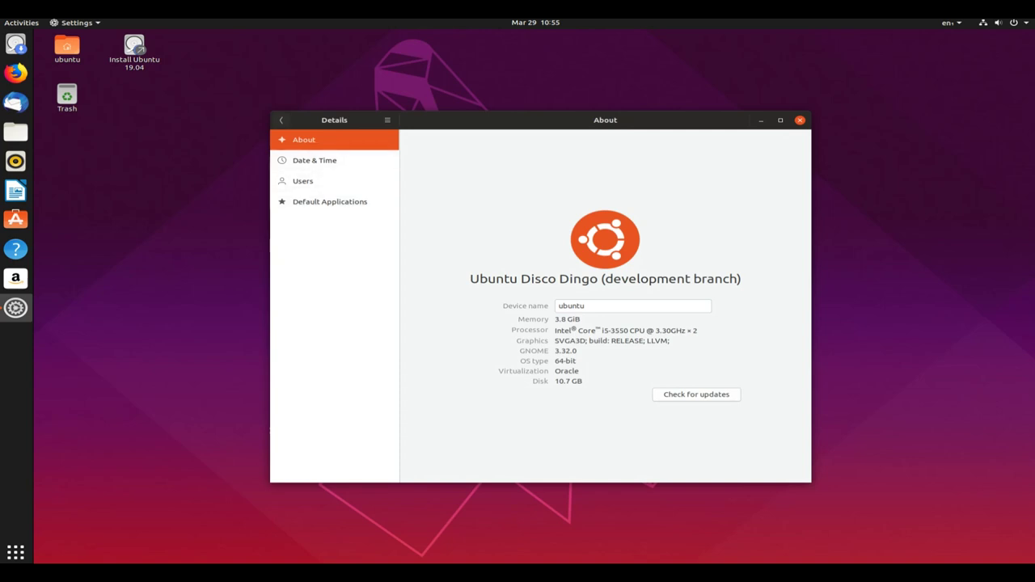
click(281, 119)
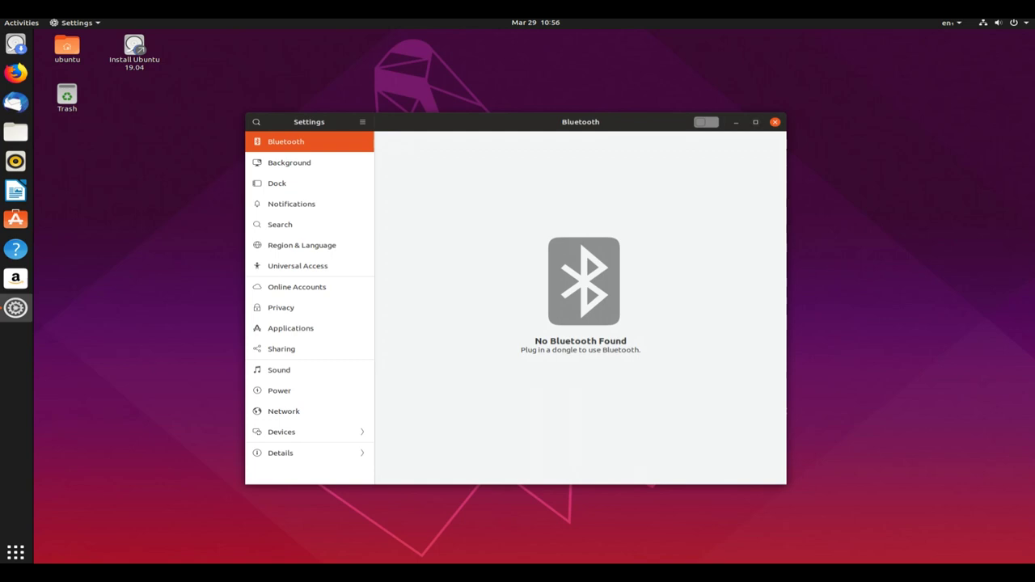
click(775, 121)
View the Display Settings straight from the desktop, close them and look over the desktop's other options.
right_click(490, 154)
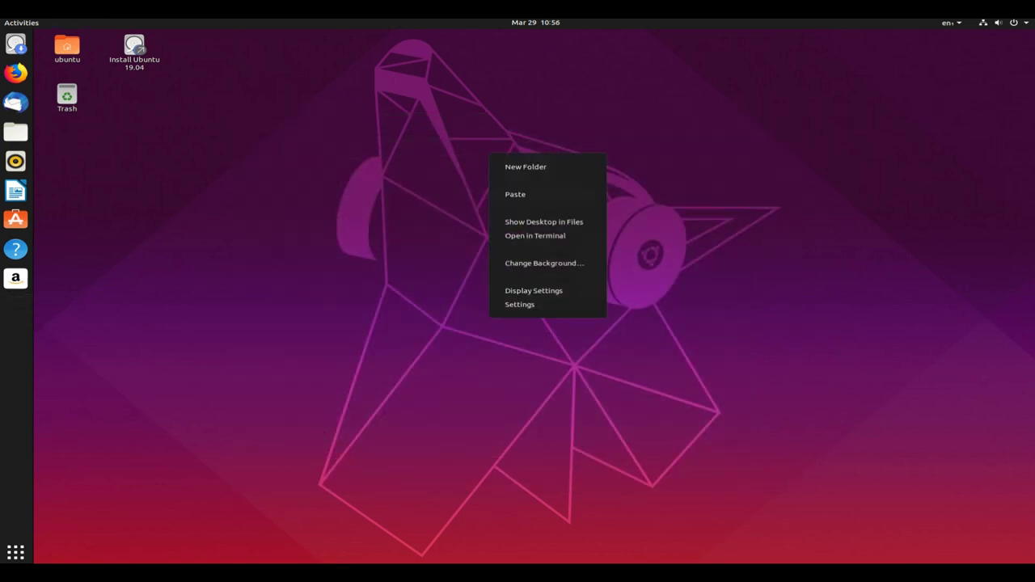
click(534, 290)
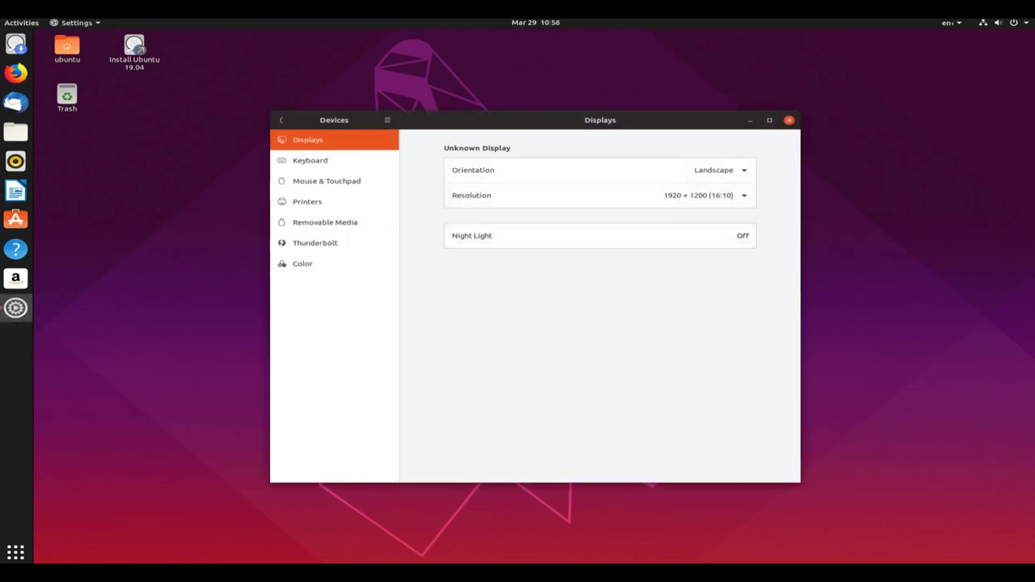
key(alt+F4)
right_click(453, 180)
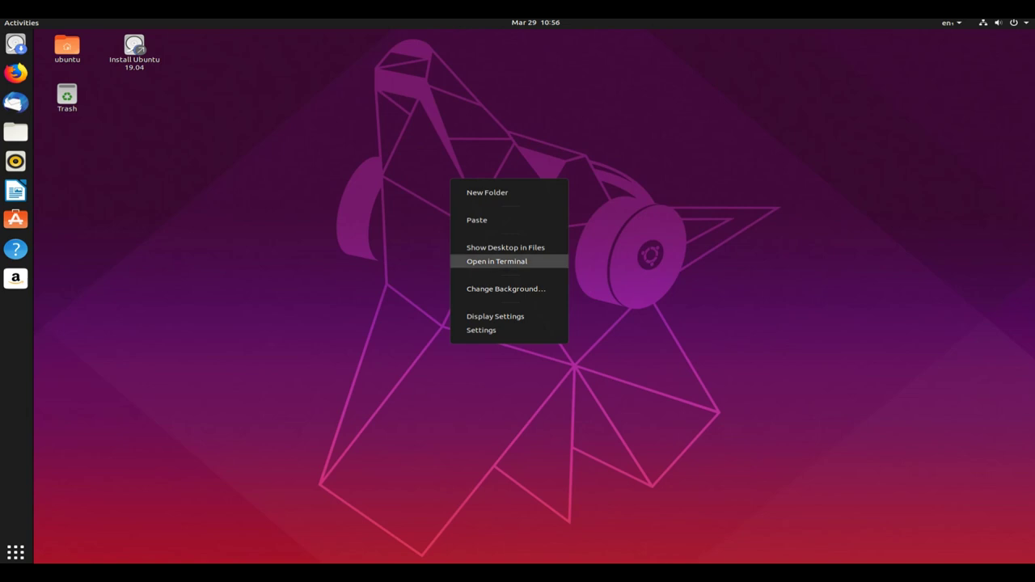
key(Escape)
Open Ubuntu Software, examine the whole installed applications list, check the updates and full catalogue views, and close it.
click(15, 220)
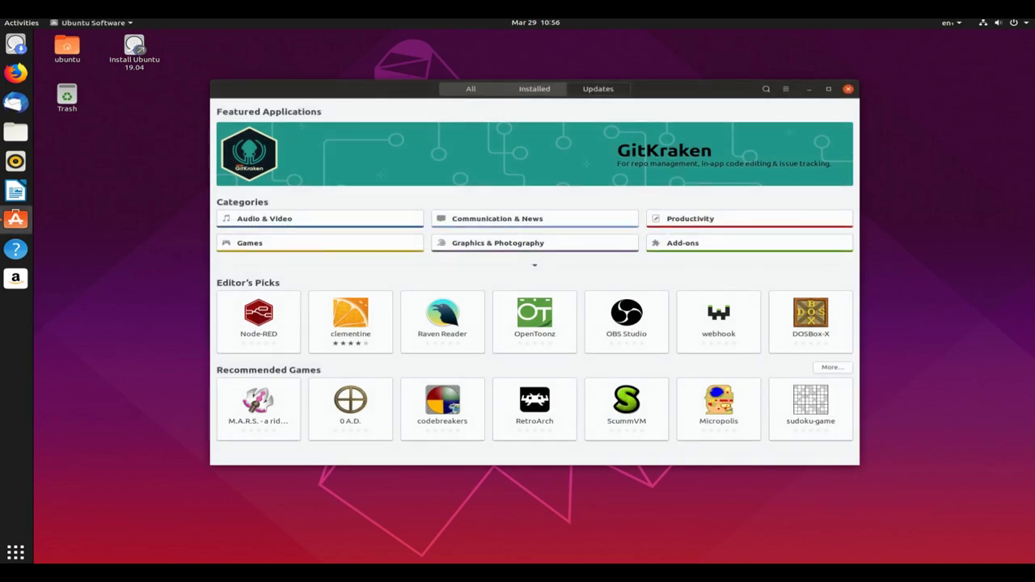
click(534, 88)
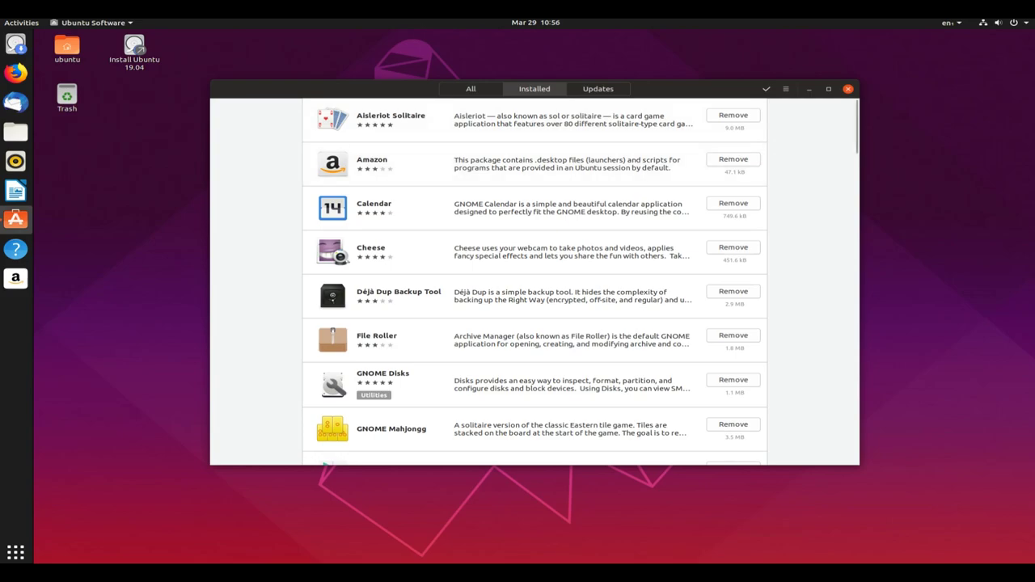
scroll(534, 280, down, 10)
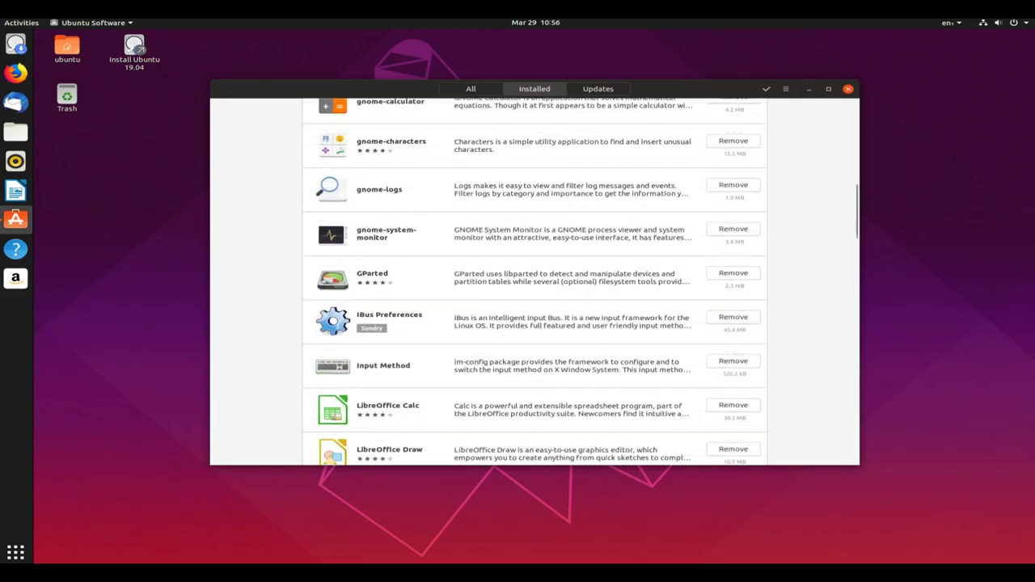
scroll(534, 281, down, 8)
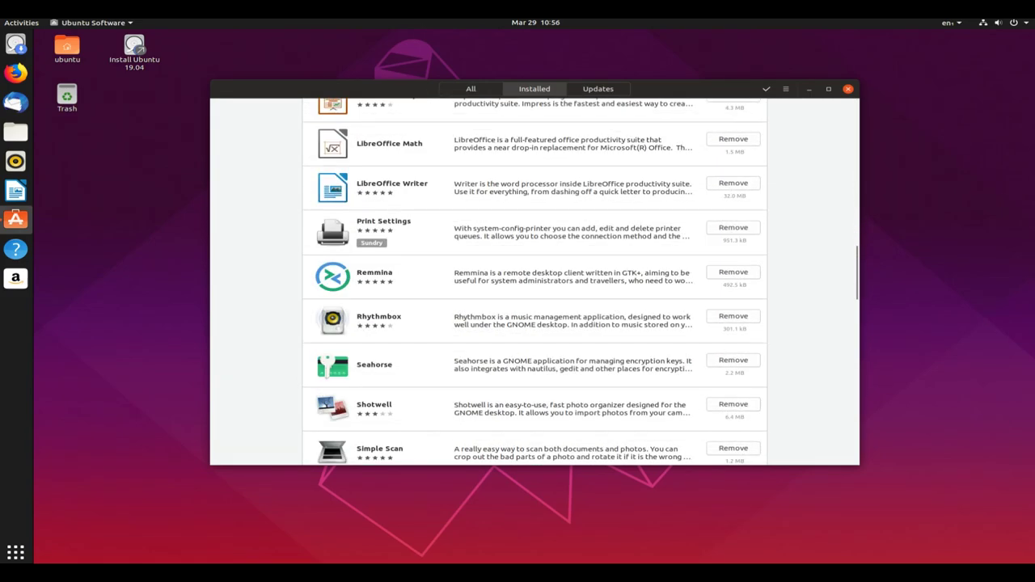
scroll(533, 280, down, 9)
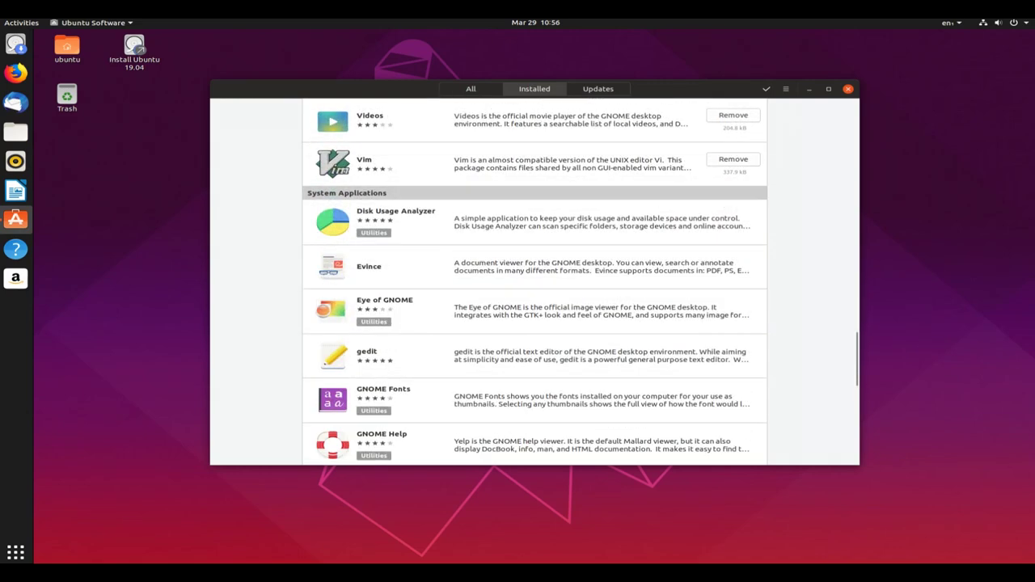
scroll(534, 281, down, 8)
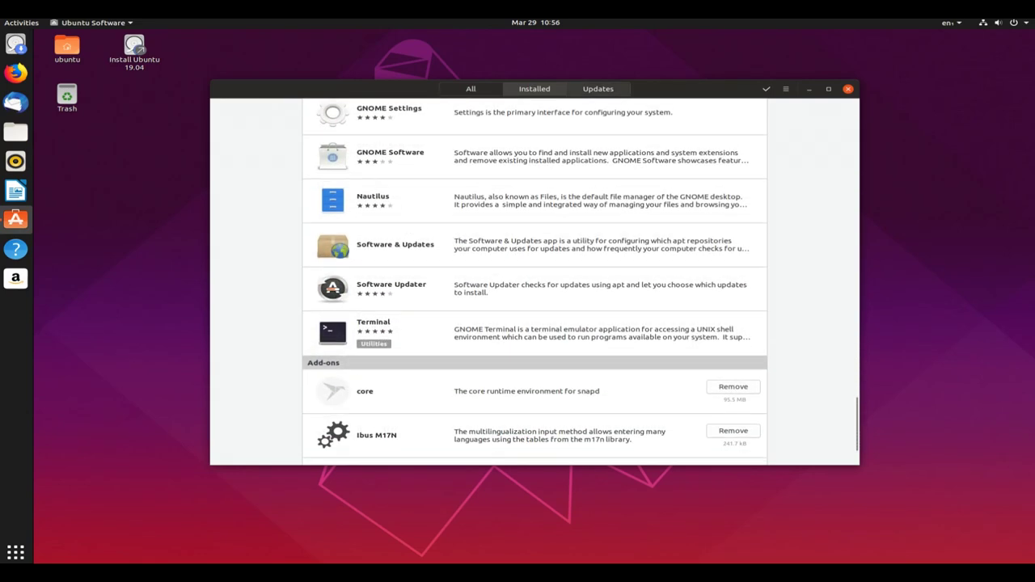
click(599, 89)
click(471, 89)
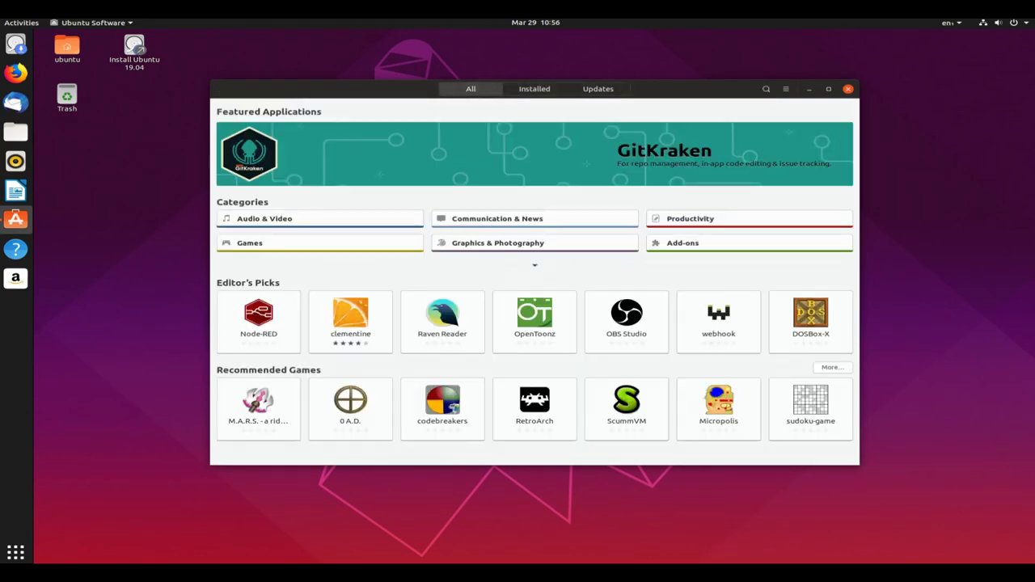
key(alt+F4)
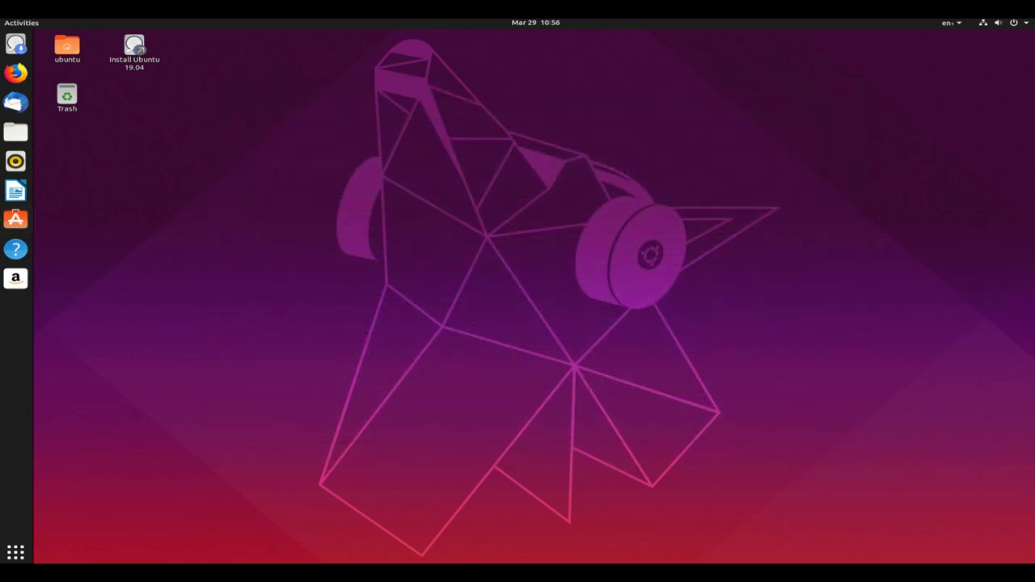
Open a Terminal from the desktop, enlarge its window and run uname -a to show the full system information.
right_click(487, 191)
key(Escape)
right_click(469, 181)
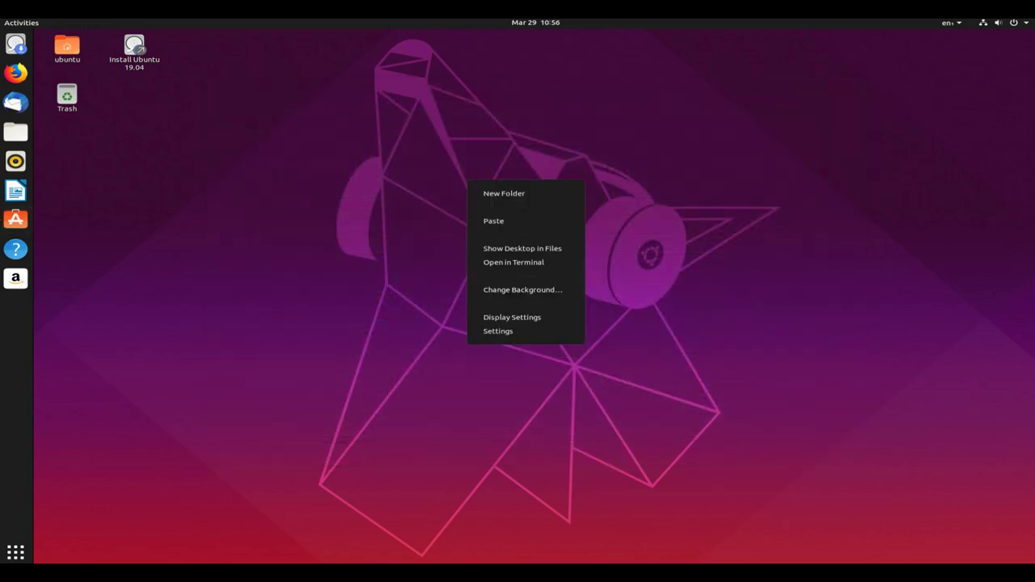
click(513, 262)
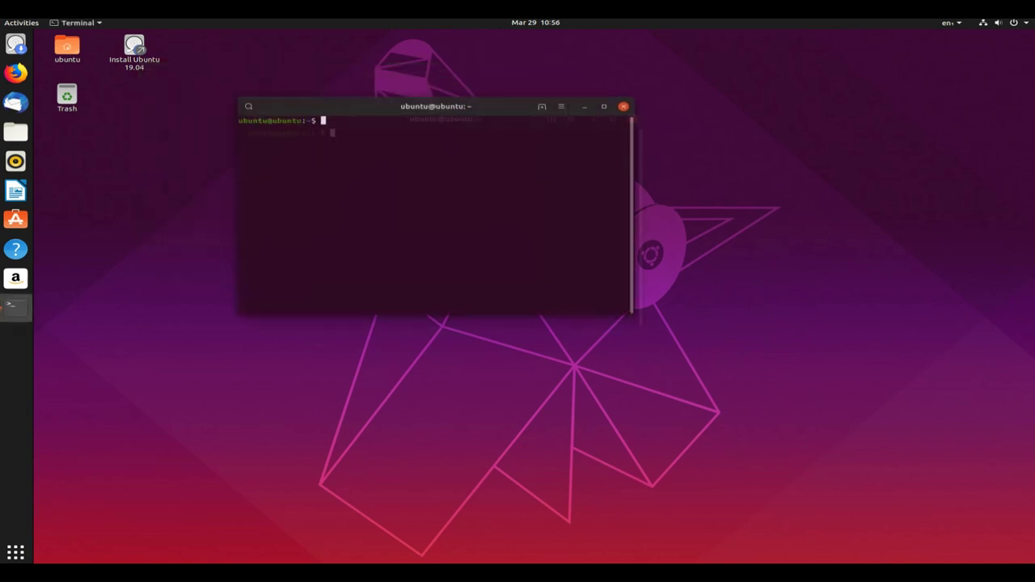
drag(655, 357, 826, 431)
text(uname -a)
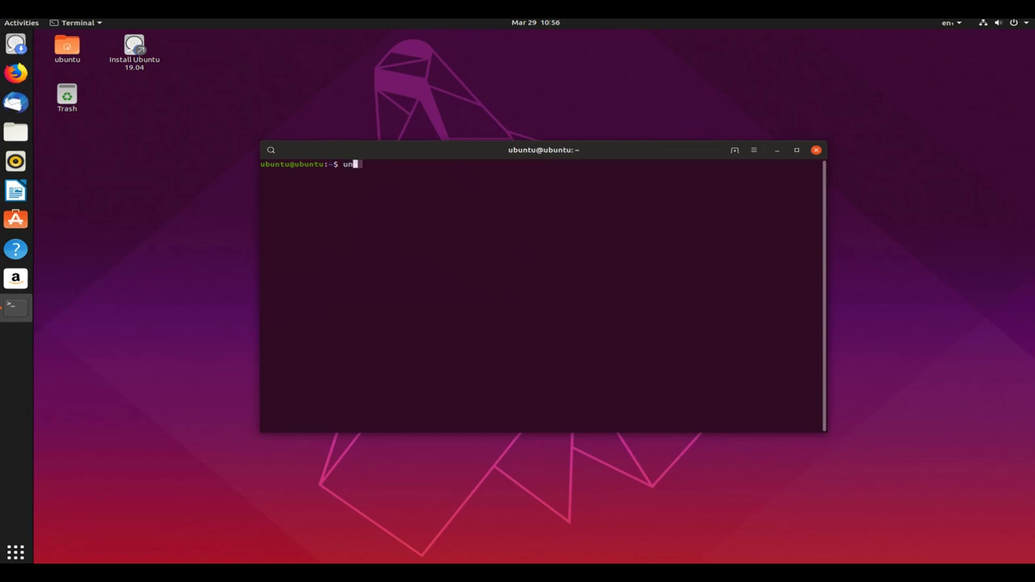
key(Return)
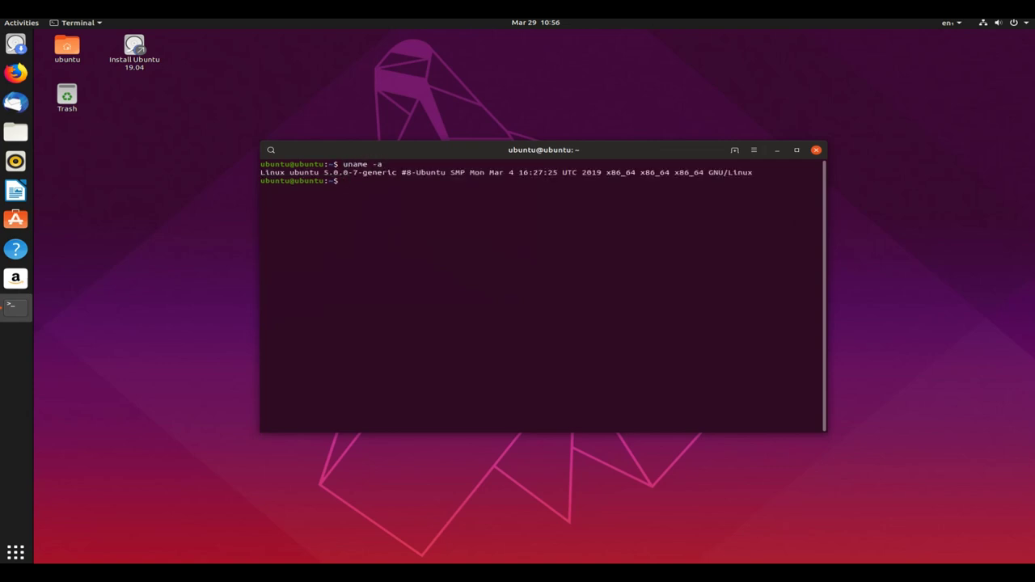
Run uname -r to show the kernel release, highlight the returned version and close the Terminal.
text(uname -r)
key(Return)
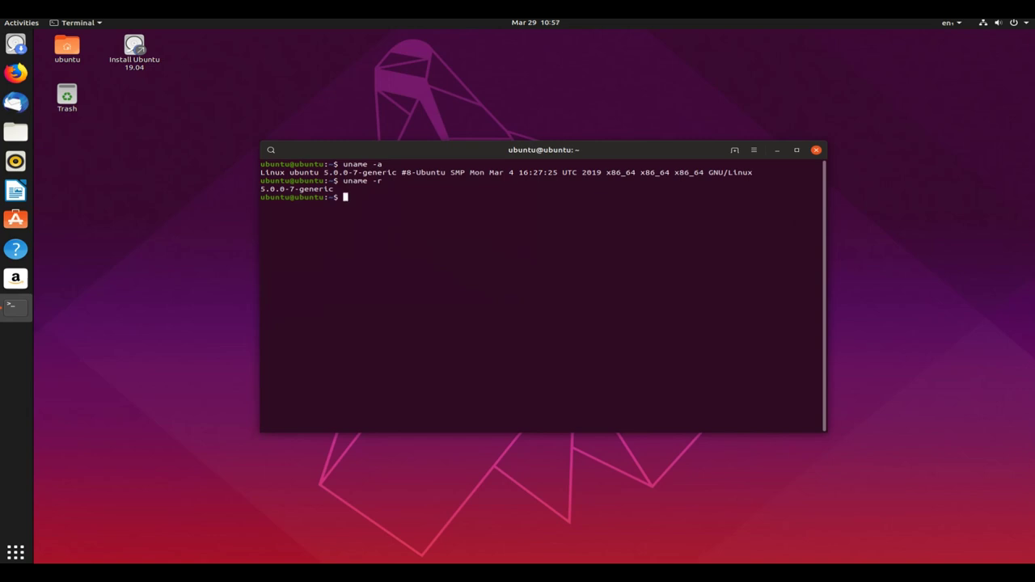
drag(334, 189, 260, 189)
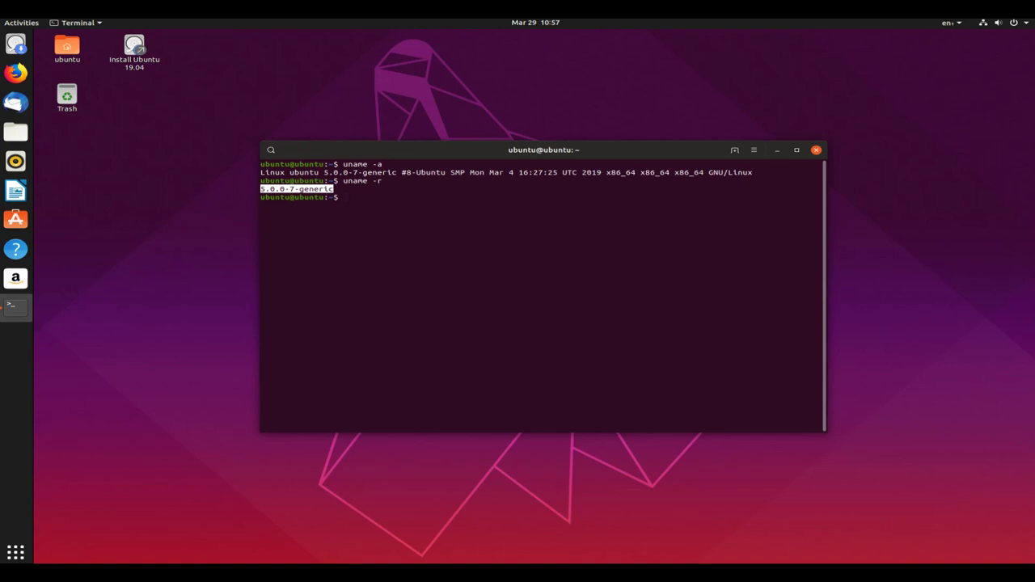
click(816, 150)
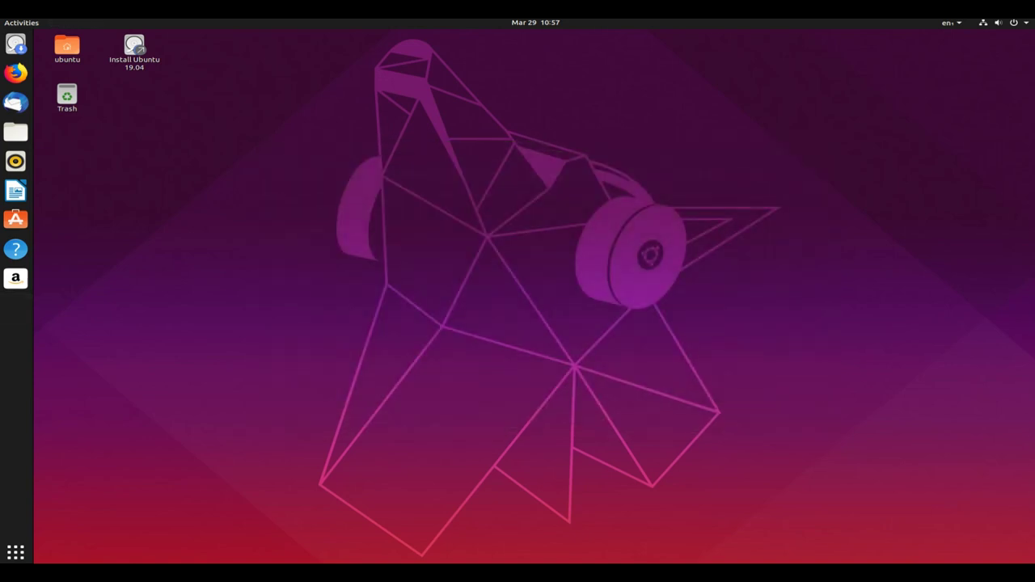